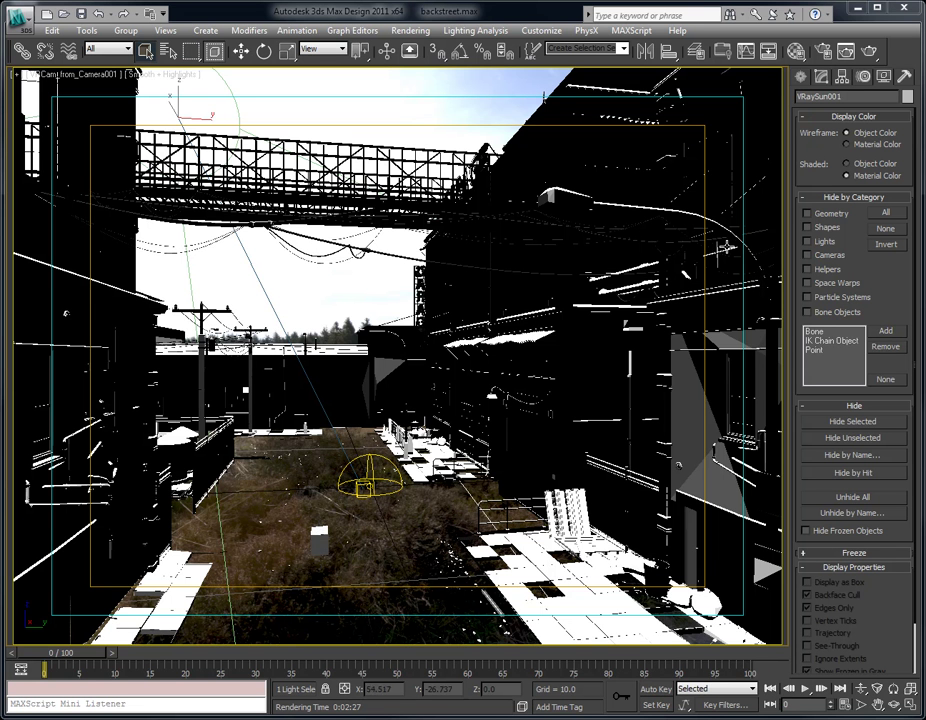
Step: Hide every object category except lights, then select the sun light and show its parameters
left_click(822, 242)
left_click(885, 244)
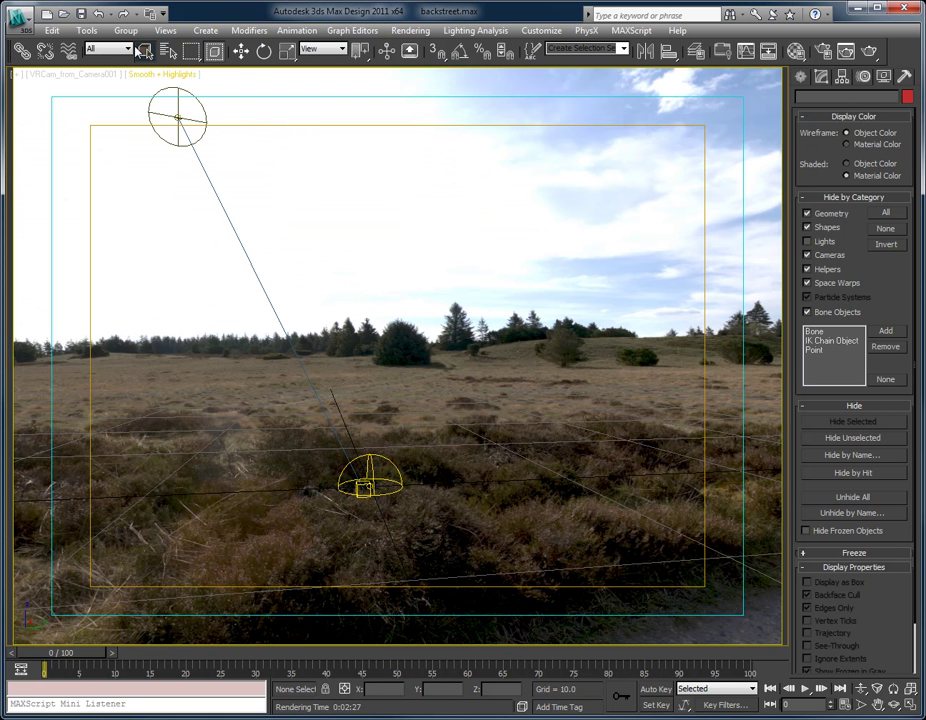
left_click(179, 118)
left_click(824, 78)
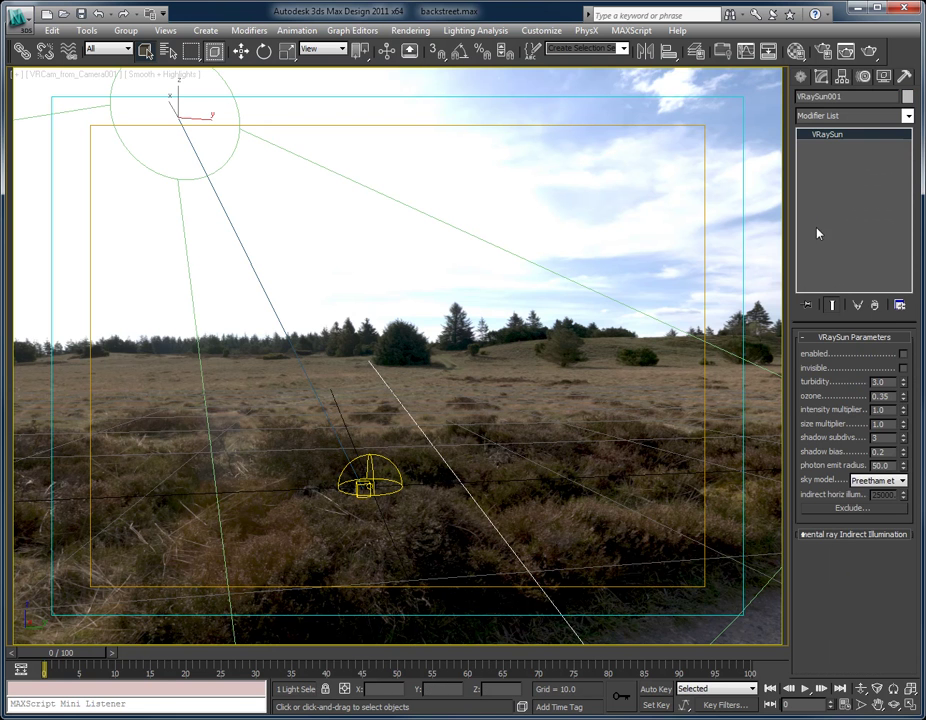
Step: Select the VRayLight001 dome and review its VRayHDRI Map #400 texture at resolution 512
left_click(368, 485)
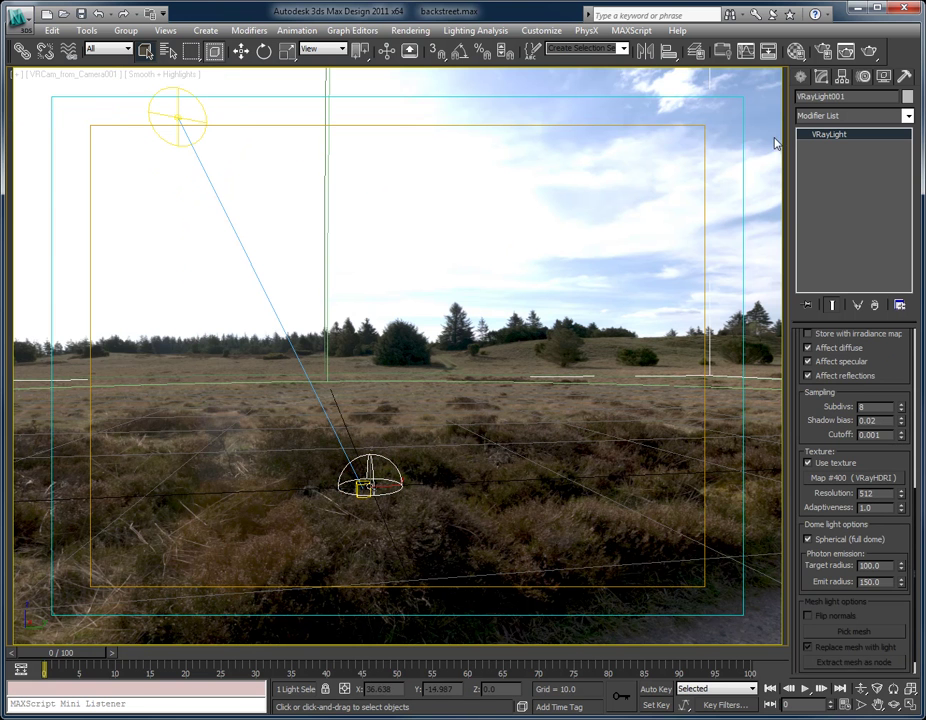
left_click_drag(870, 343, 870, 463)
left_click_drag(826, 375, 810, 612)
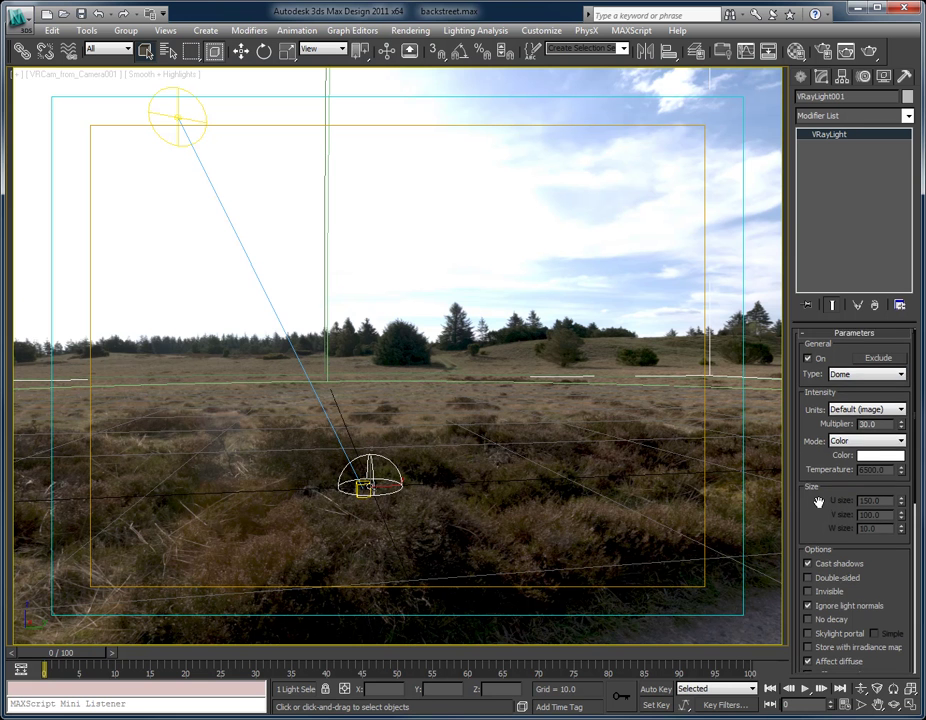
left_click_drag(818, 498, 759, 307)
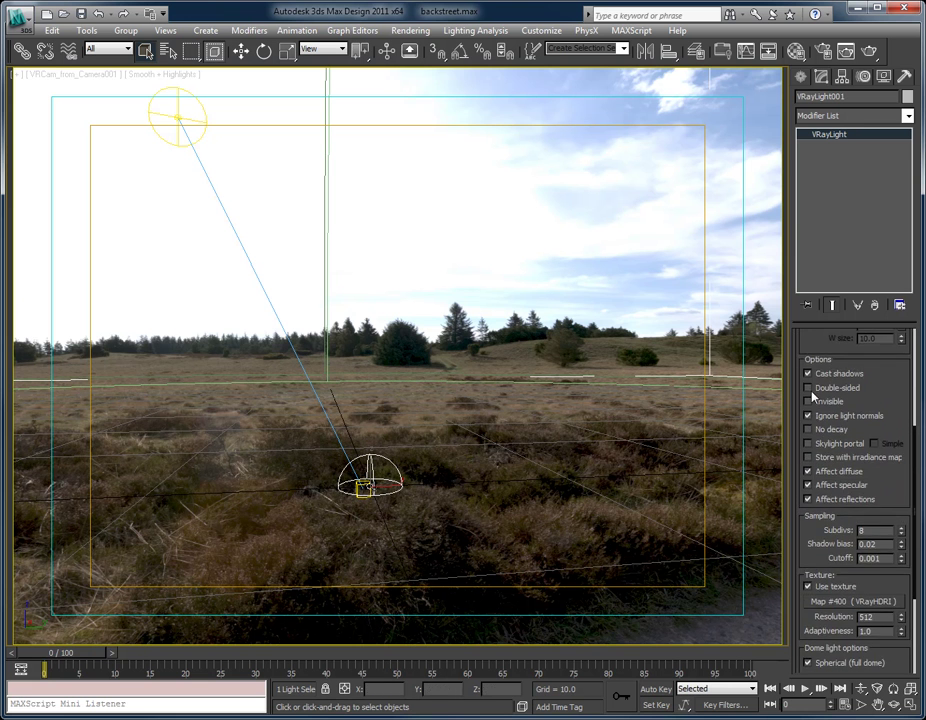
left_click_drag(868, 393, 867, 227)
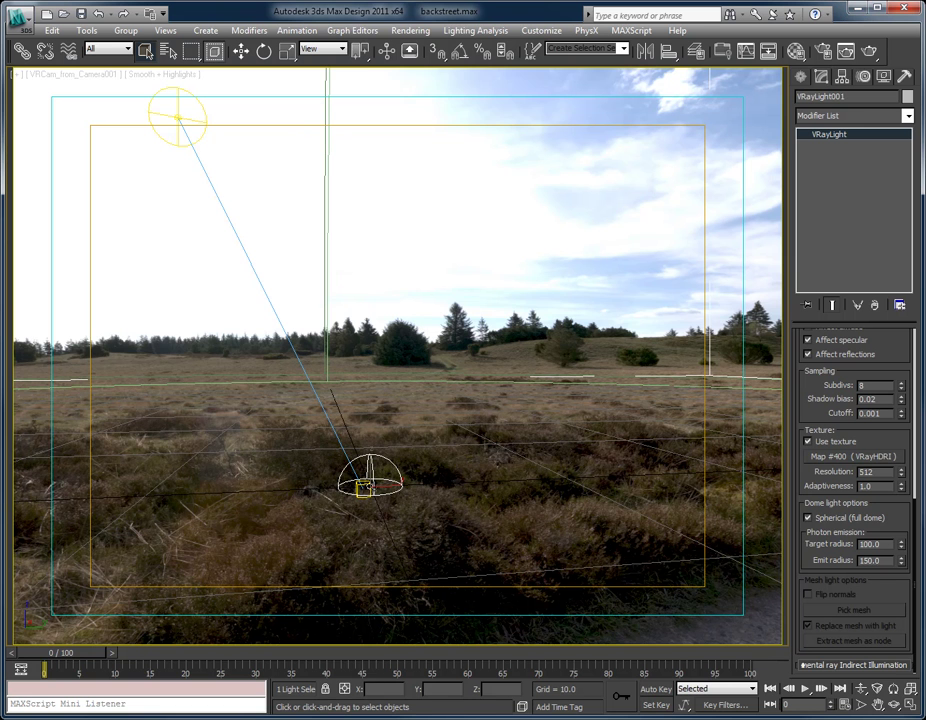
left_click(410, 30)
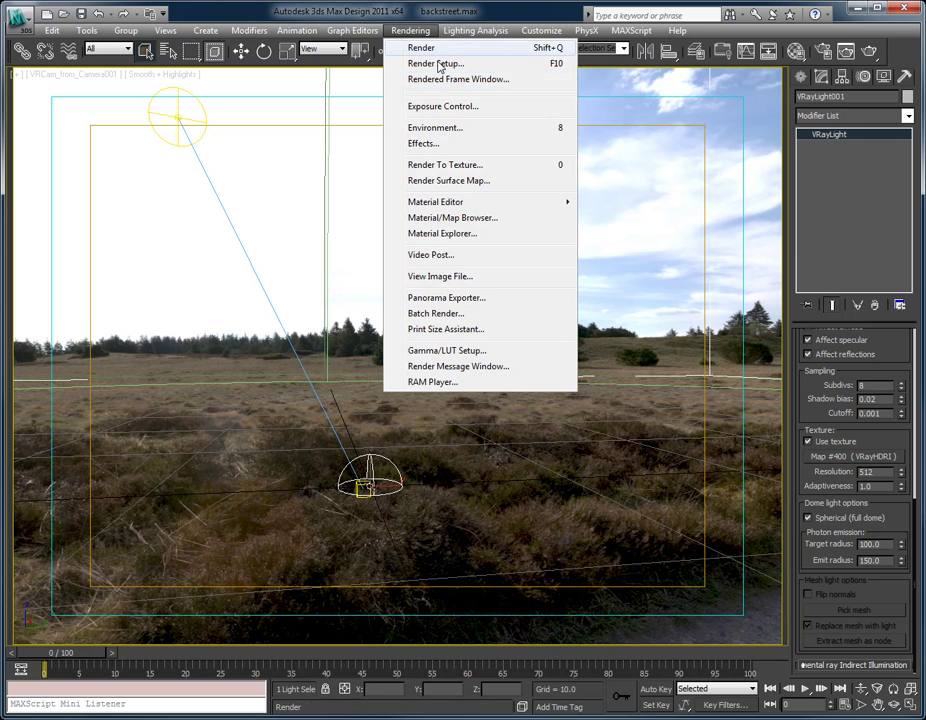
Step: Check the VRayHDRI map in the Environment settings, then close them
left_click(446, 127)
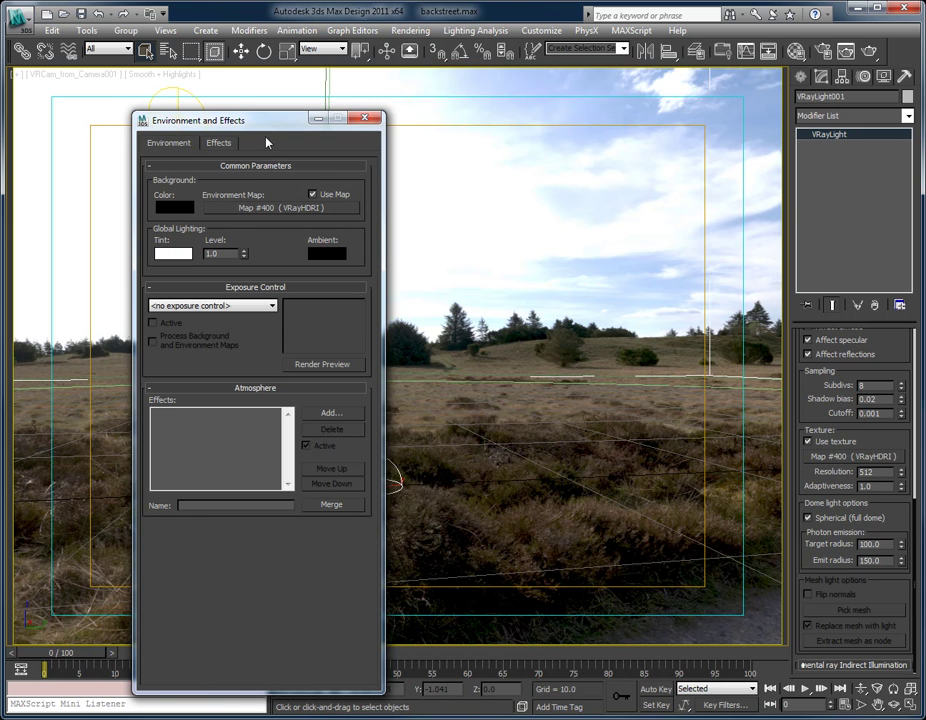
left_click_drag(265, 130, 417, 122)
left_click(518, 114)
Step: In the Material Editor's Map #400, try overall multiplier 0.25 and set horizontal rotation to 163
key("m")
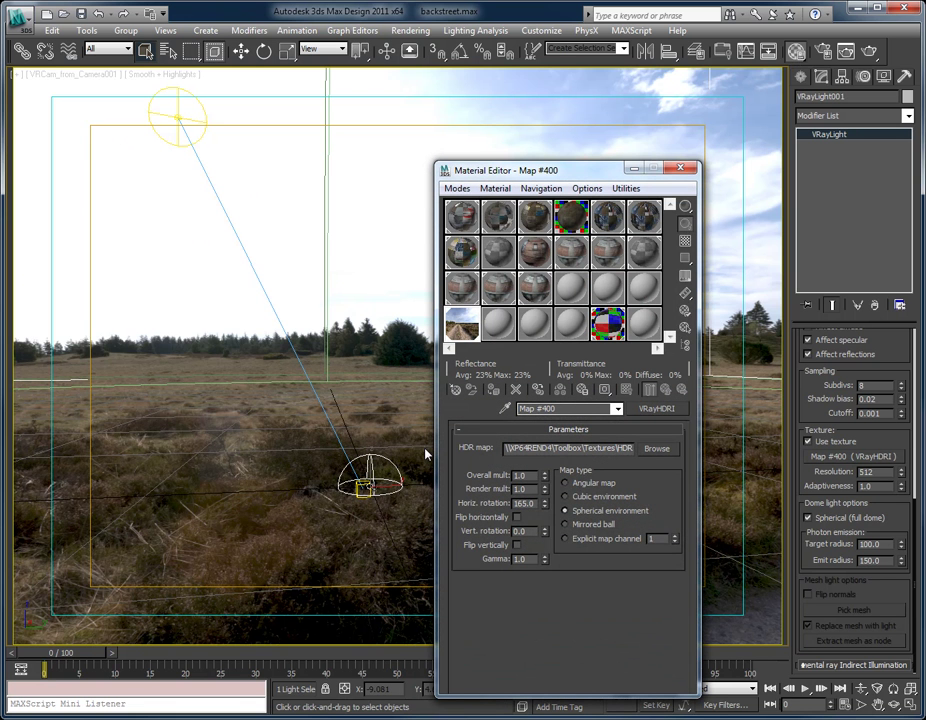
double_click(519, 474)
type(".25")
key("Return")
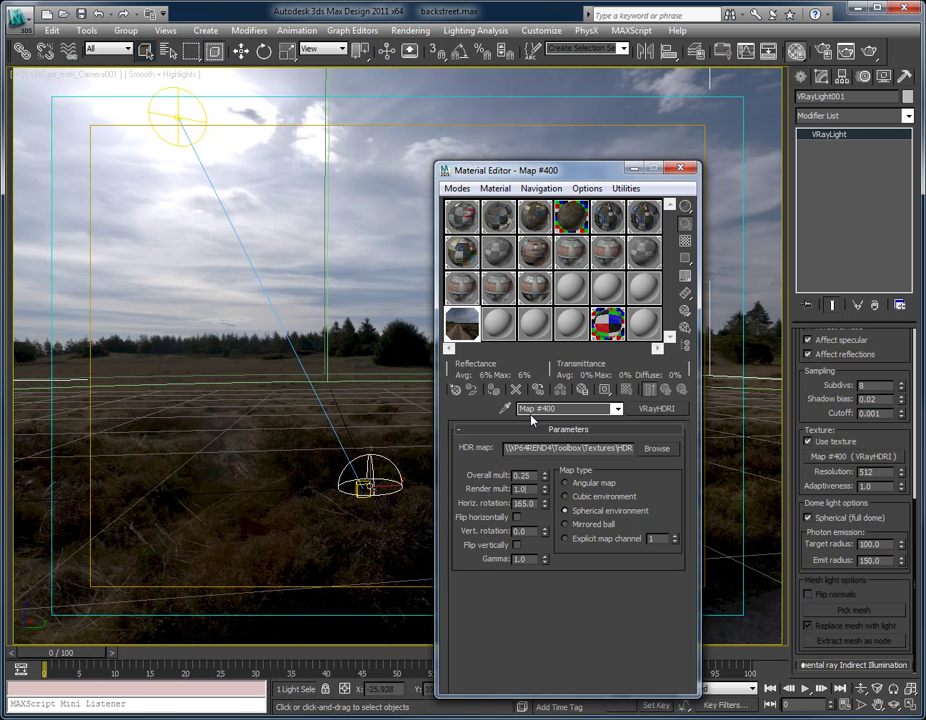
left_click(545, 503)
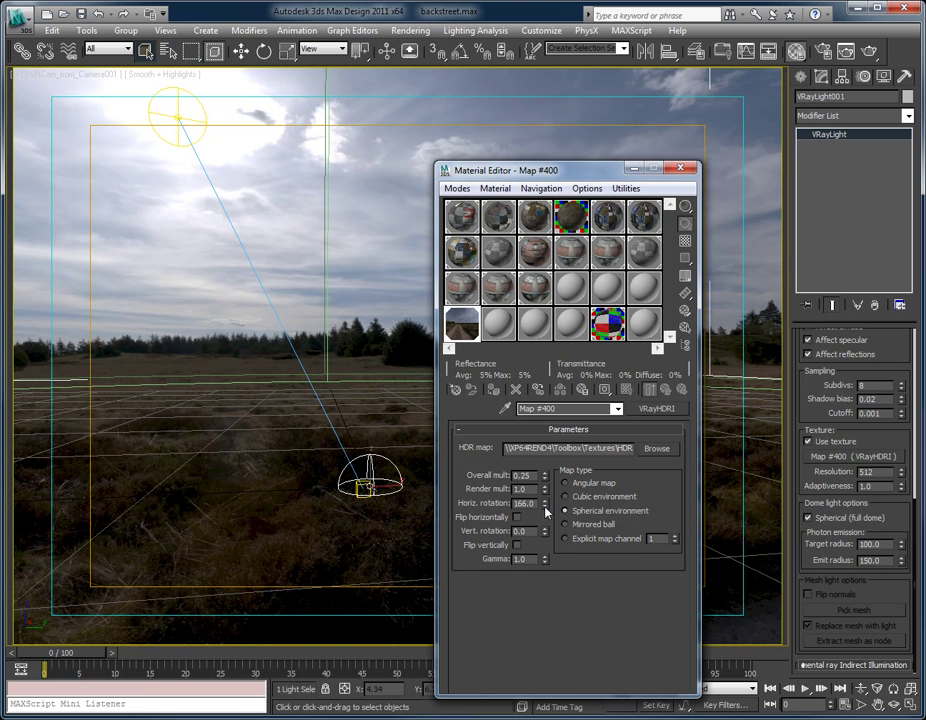
left_click(545, 509)
left_click(545, 509)
left_click(545, 509)
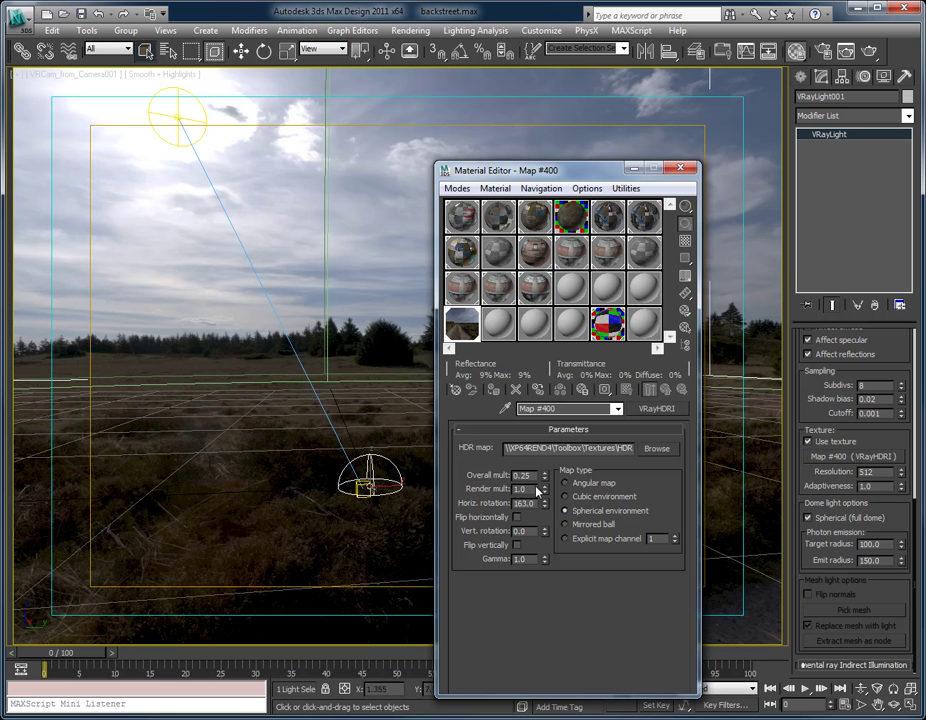
Step: Set the HDRI overall multiplier to 1.25 and close the Material Editor
double_click(535, 478)
type("1.25")
key("Return")
key("Return")
left_click(681, 167)
Step: Enable gamma 2.2 in Preferences, with input gamma 2.2 and output gamma 1.0
left_click(631, 30)
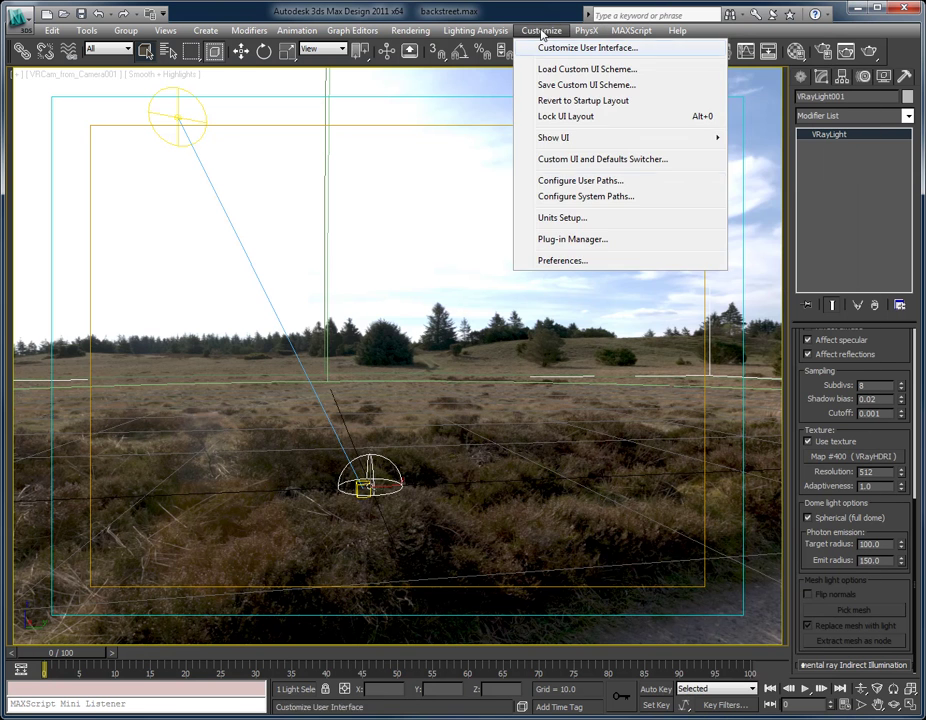
left_click(560, 260)
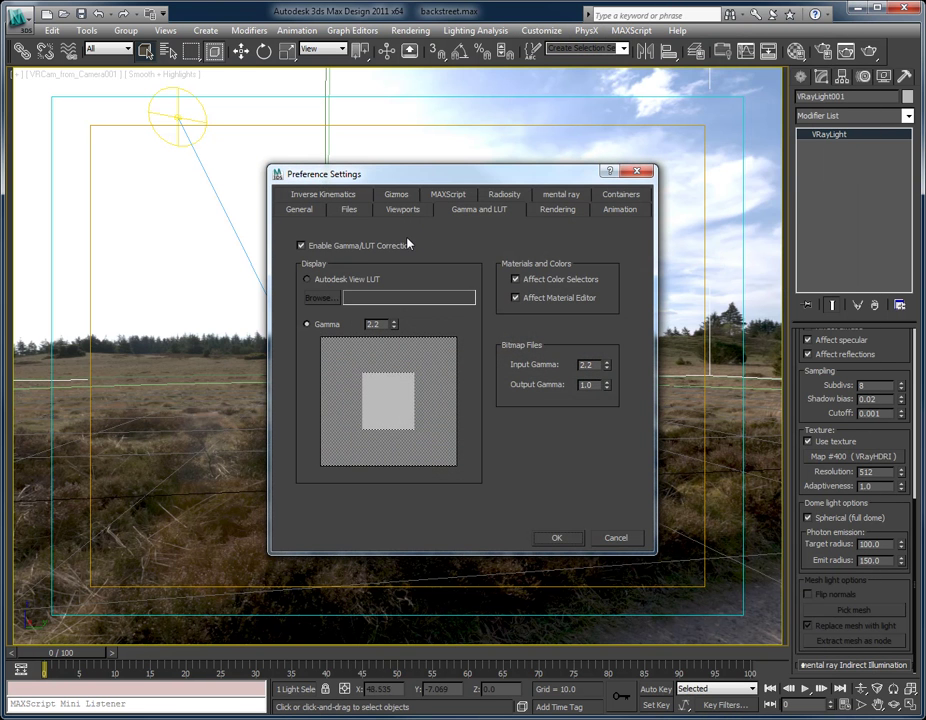
double_click(385, 325)
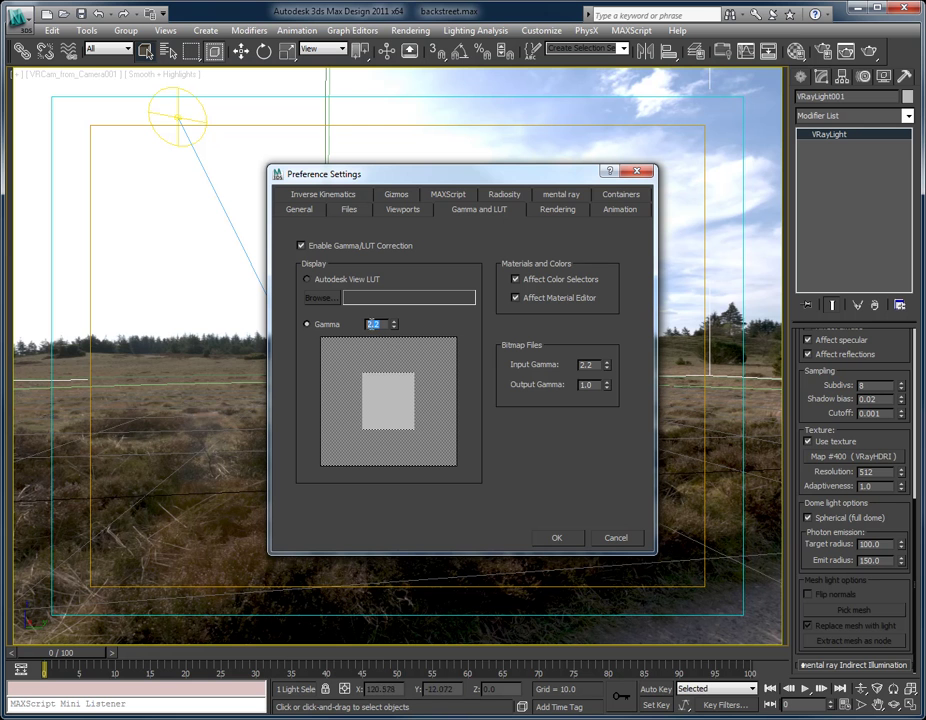
left_click(596, 382)
double_click(596, 366)
left_click(590, 362)
left_click(570, 537)
Step: In Render Setup, check V-Ray Color mapping is Linear multiply with gamma 1.0
left_click(409, 30)
left_click(427, 64)
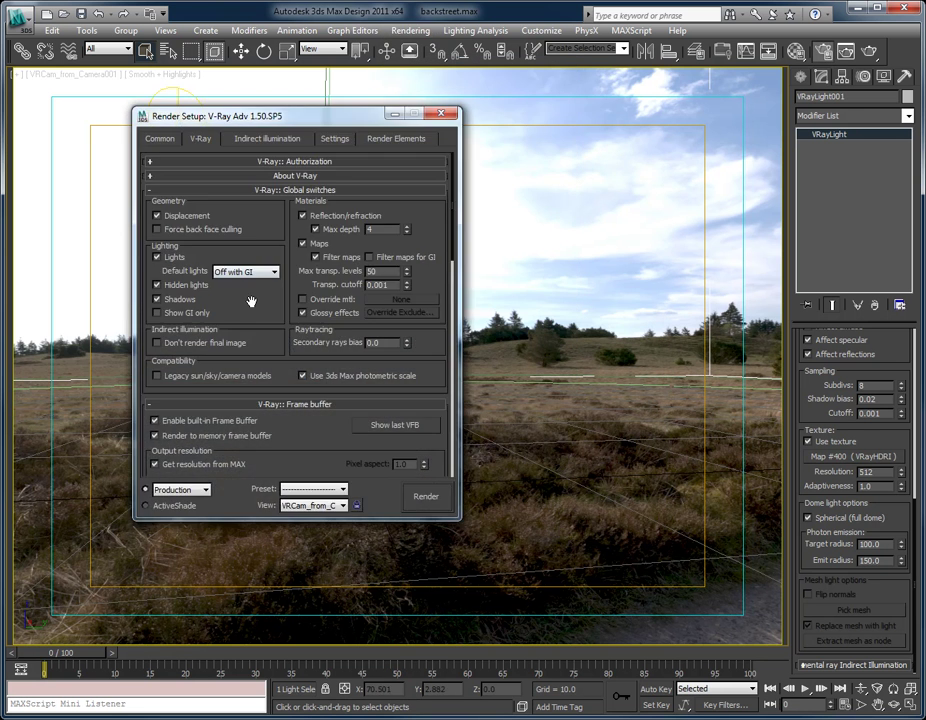
scroll(258, 314, "down", 5)
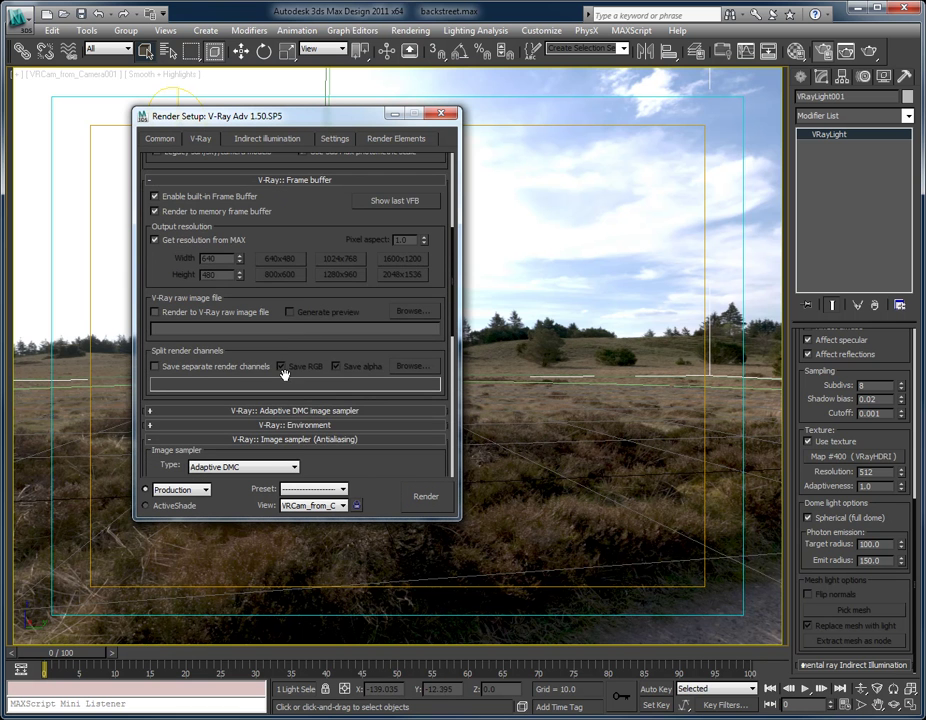
scroll(303, 299, "down", 5)
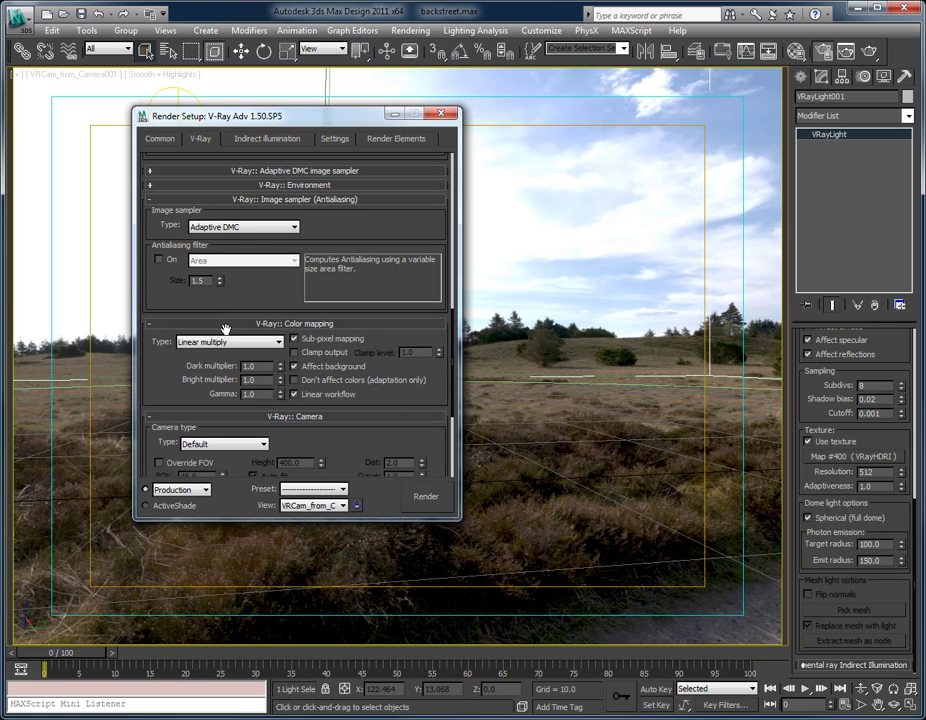
left_click(259, 366)
scroll(377, 246, "up", 5)
Step: Close Render Setup and unhide all categories so the alley buildings reappear
left_click(447, 114)
left_click(884, 78)
left_click(885, 228)
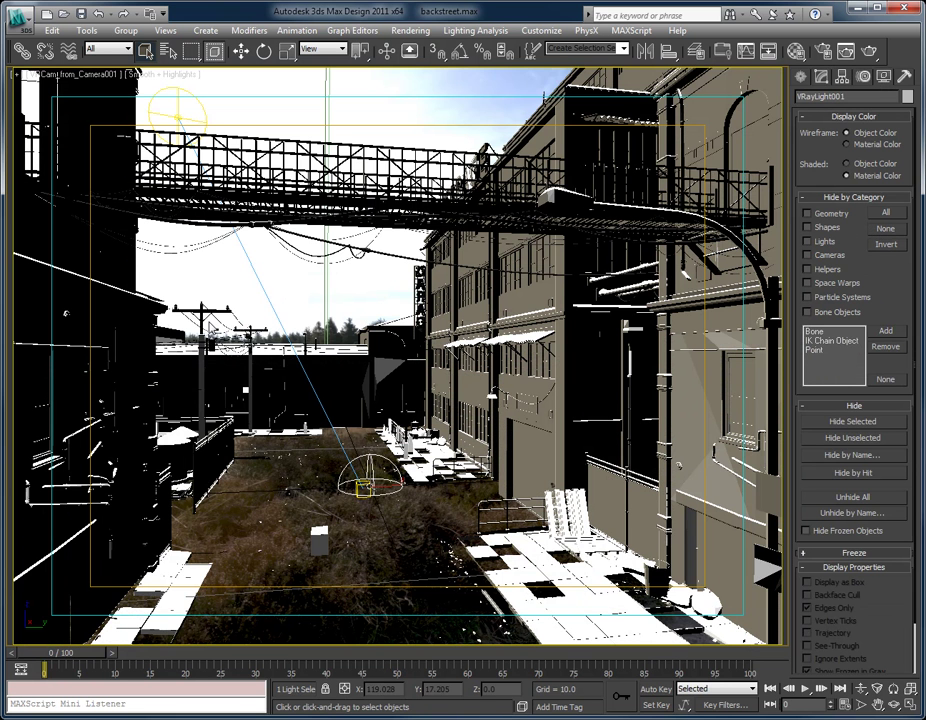
Step: Render the camera view, move the frame buffer aside, and select VRaySun001
key("shift+q")
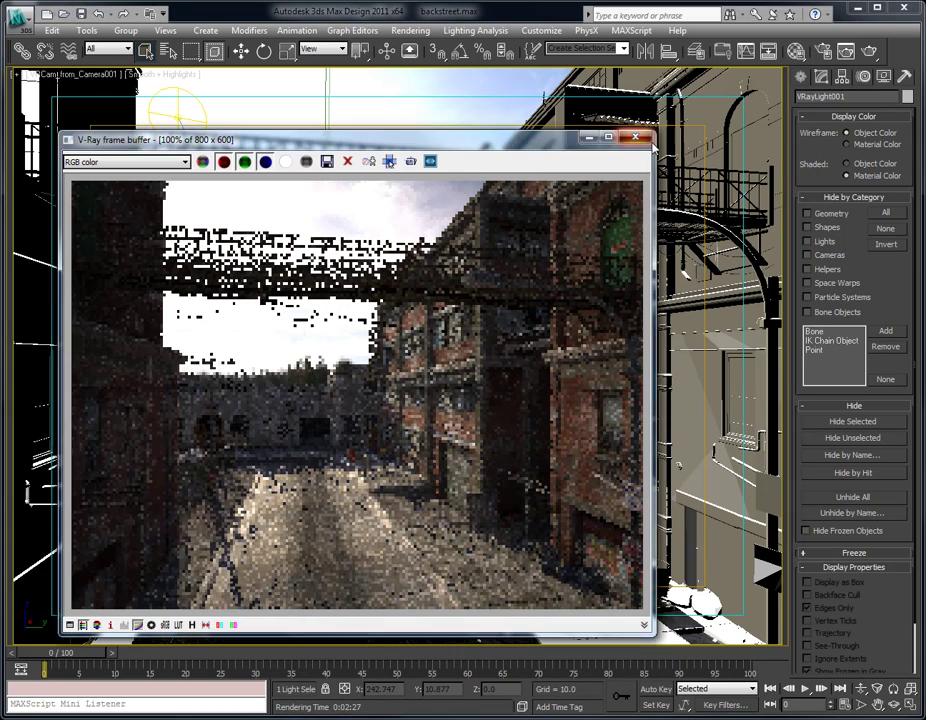
left_click(592, 137)
left_click(207, 118)
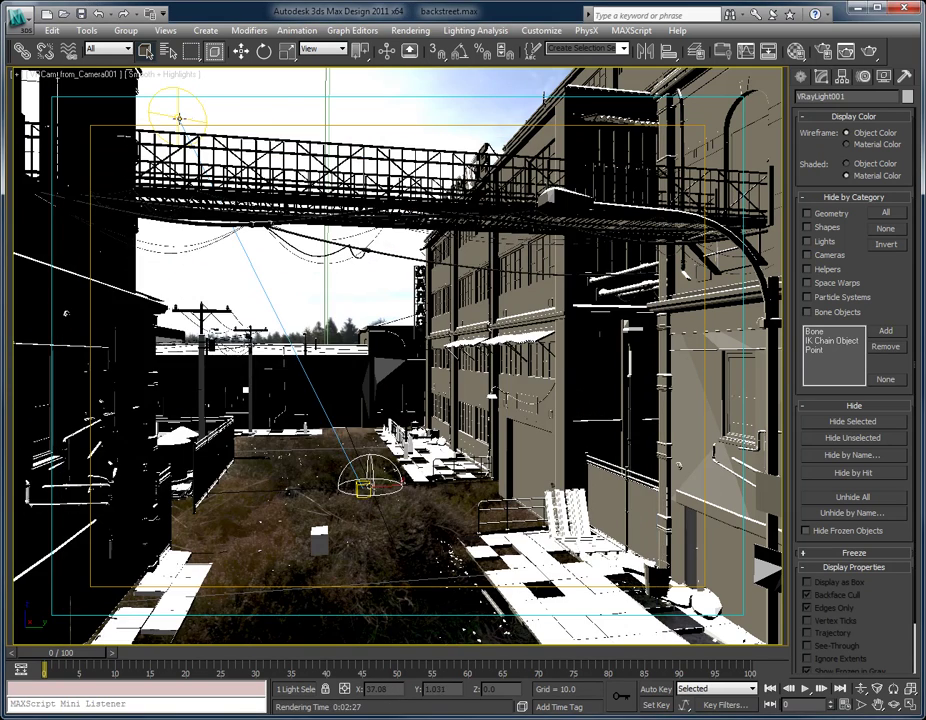
Step: Disable VRaySun001 and render the alley lit only by the dome, then close and cancel
left_click(821, 77)
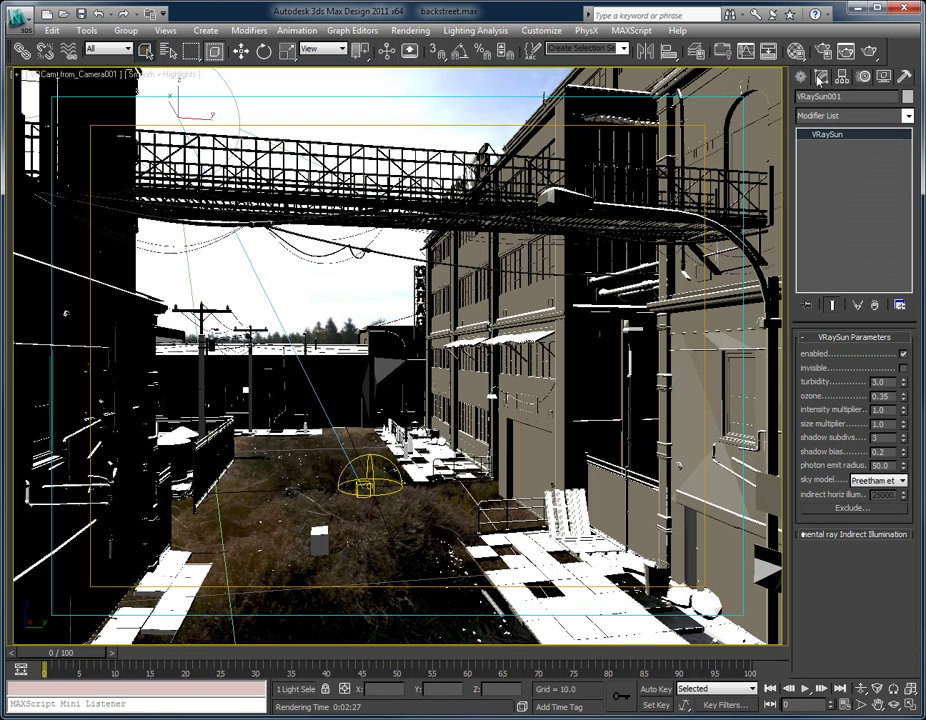
left_click(903, 354)
key("shift+q")
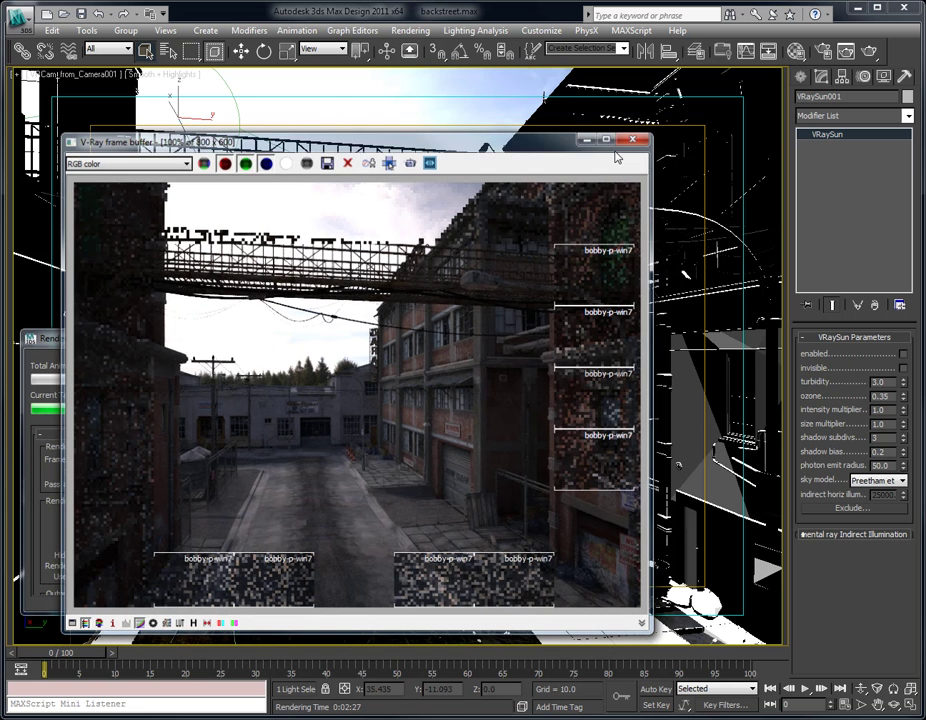
left_click(636, 140)
left_click(267, 303)
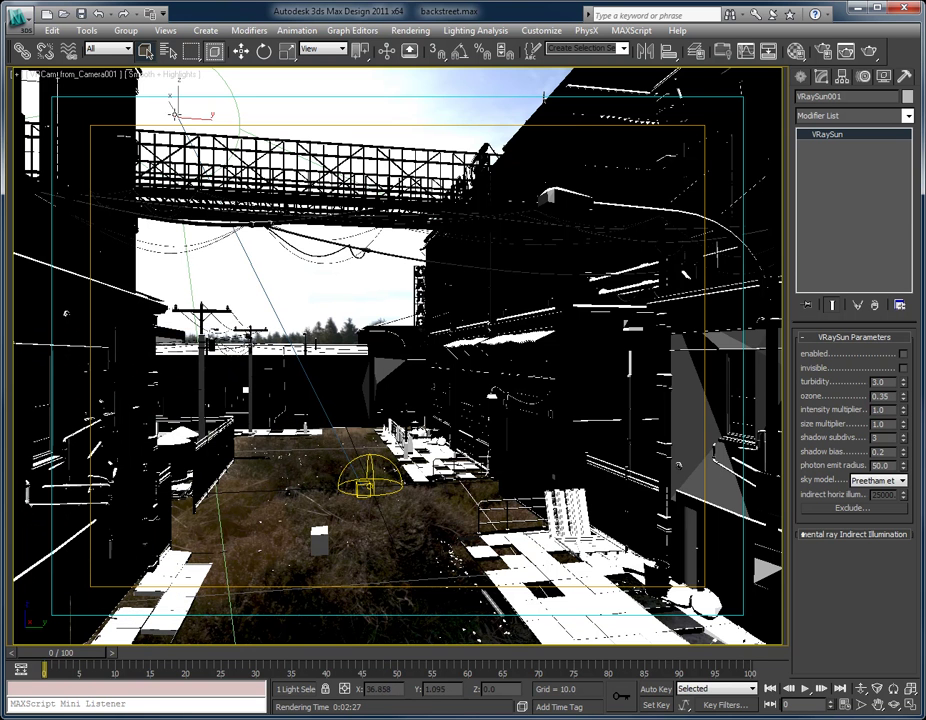
Step: Re-enable VRaySun001, render the alley again, and open the curve color correction
left_click(903, 354)
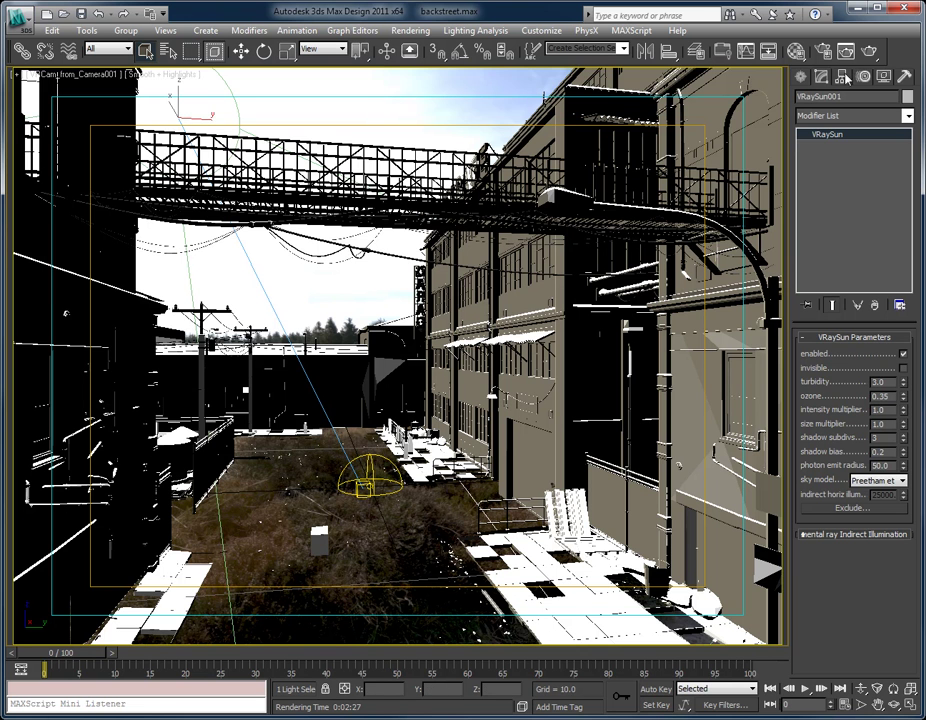
left_click(870, 52)
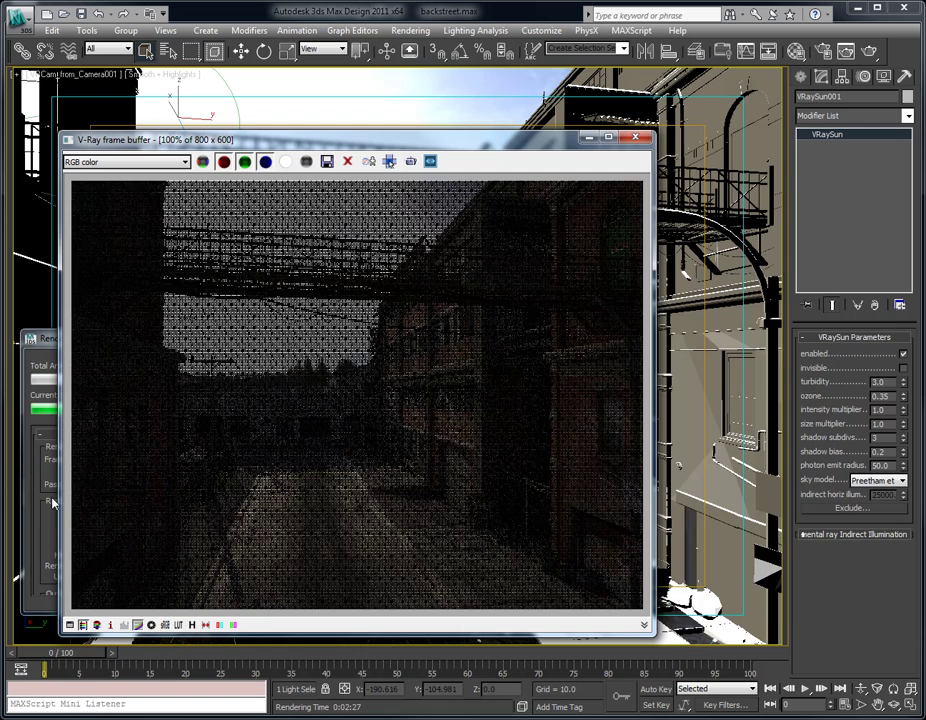
left_click(70, 625)
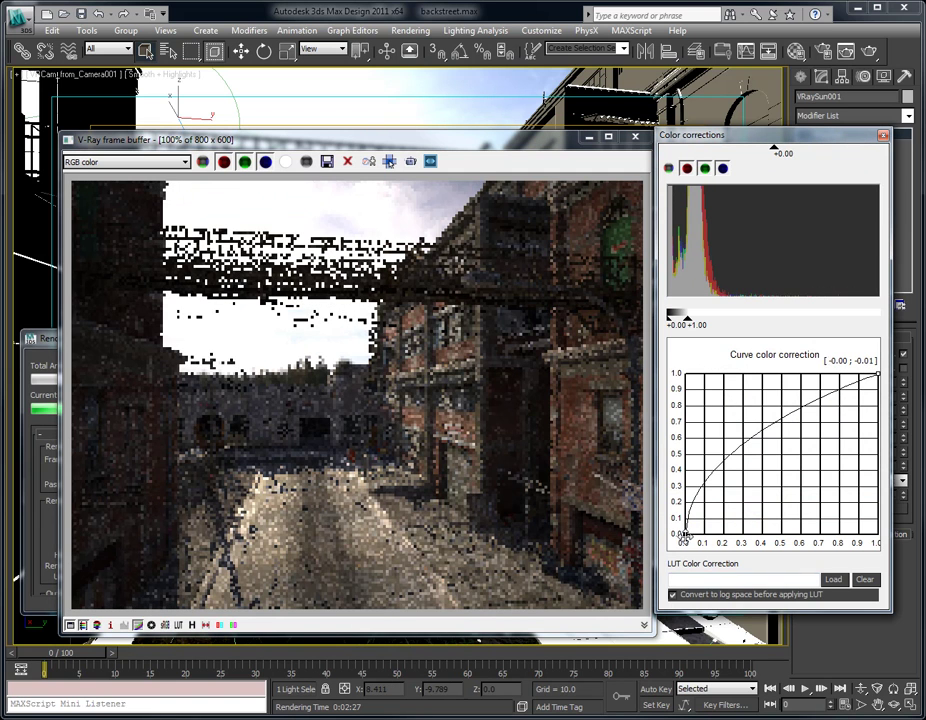
Step: Inspect the curve points' options and toggle the curve correction off and on to compare
right_click(685, 535)
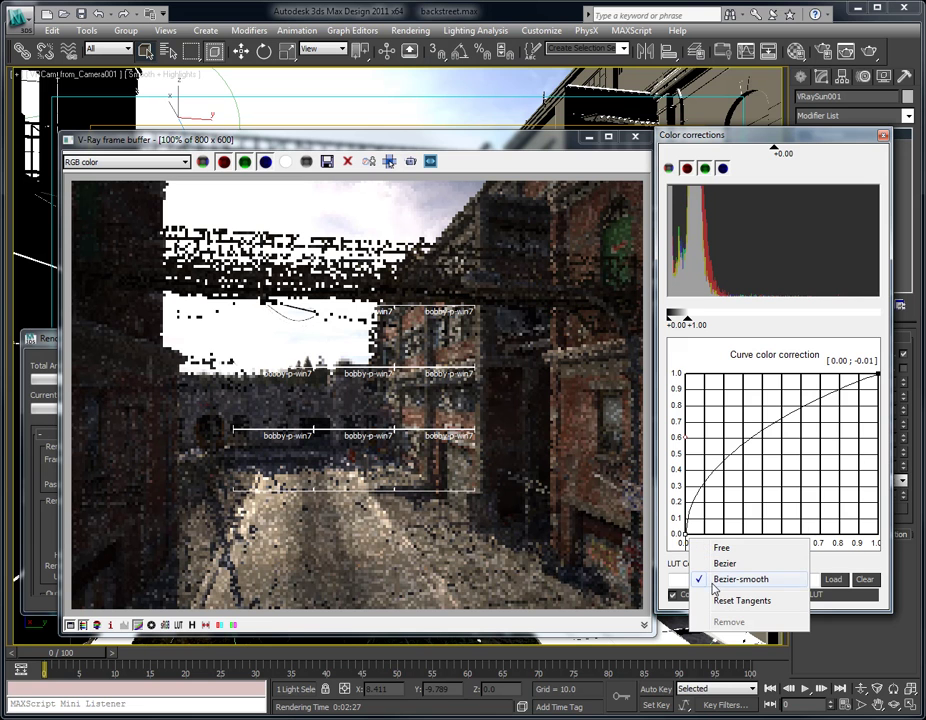
left_click(742, 600)
right_click(810, 598)
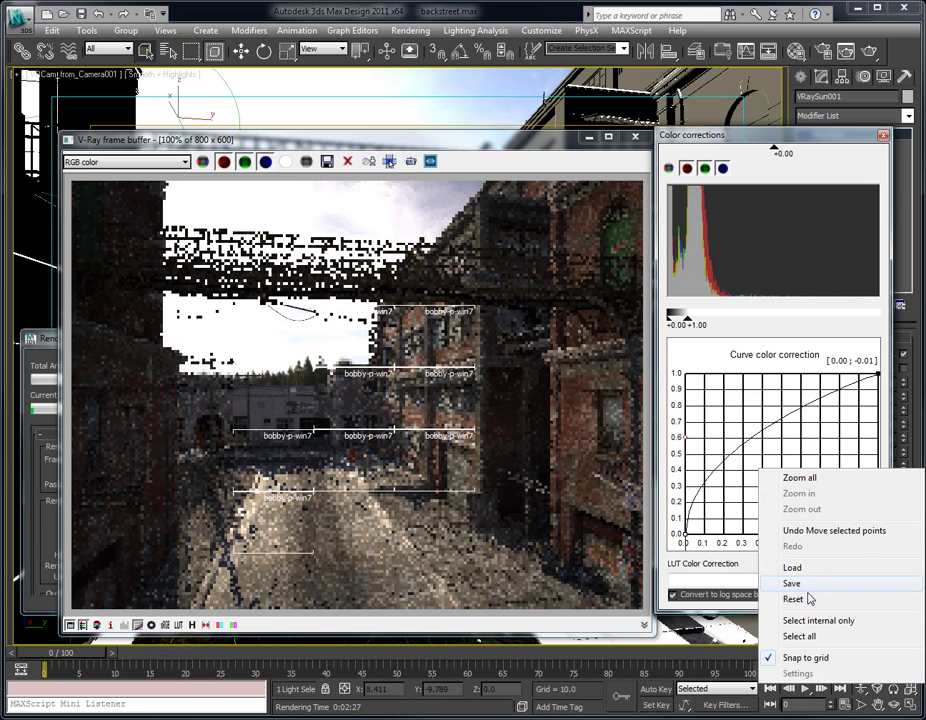
left_click(685, 535)
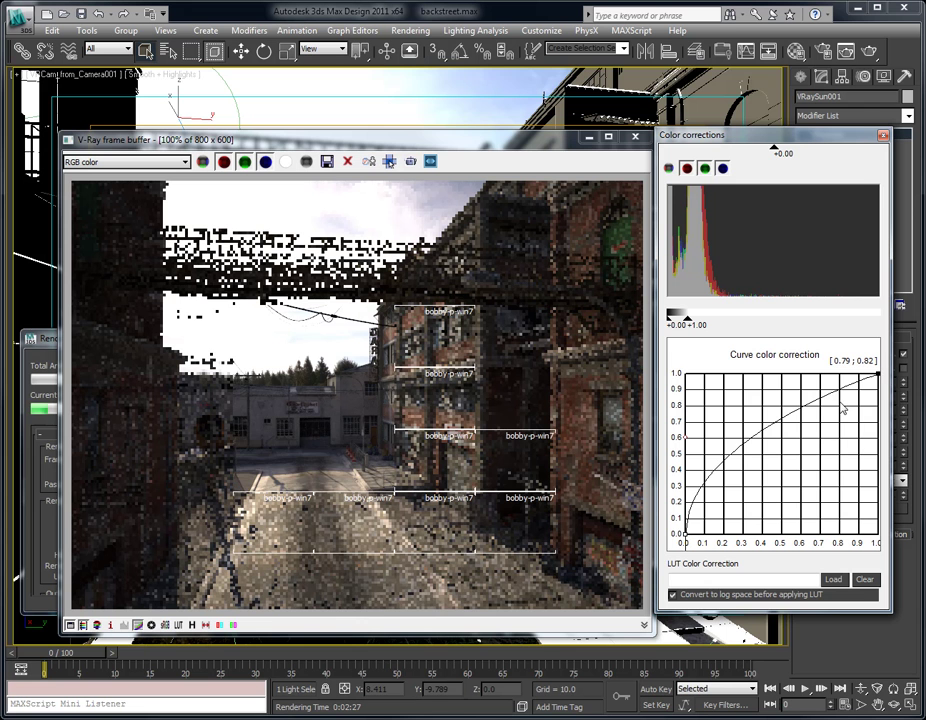
right_click(885, 378)
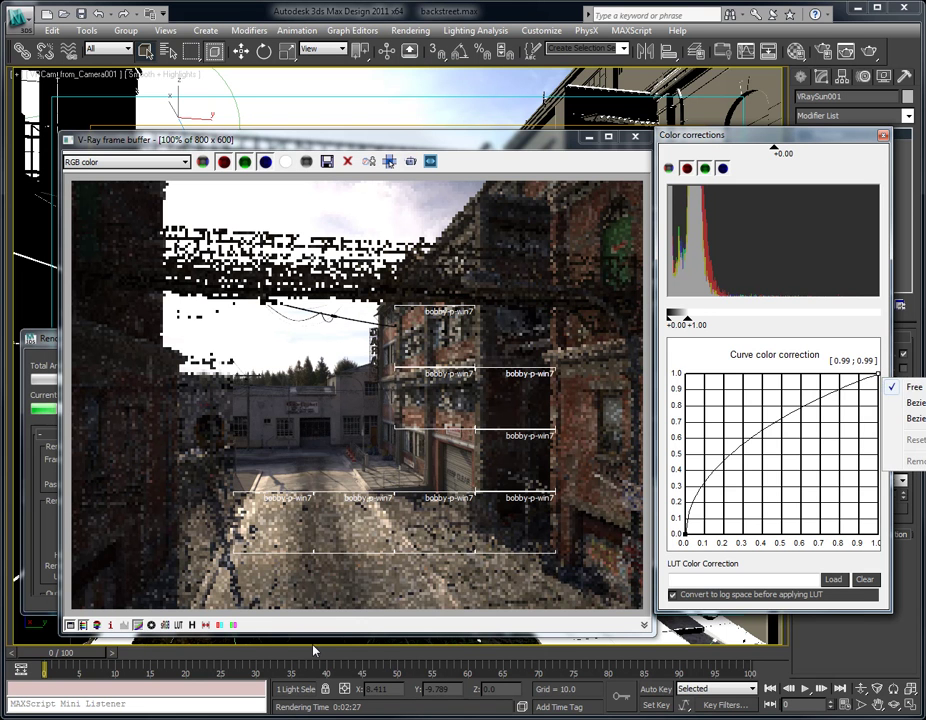
left_click(138, 625)
left_click(138, 625)
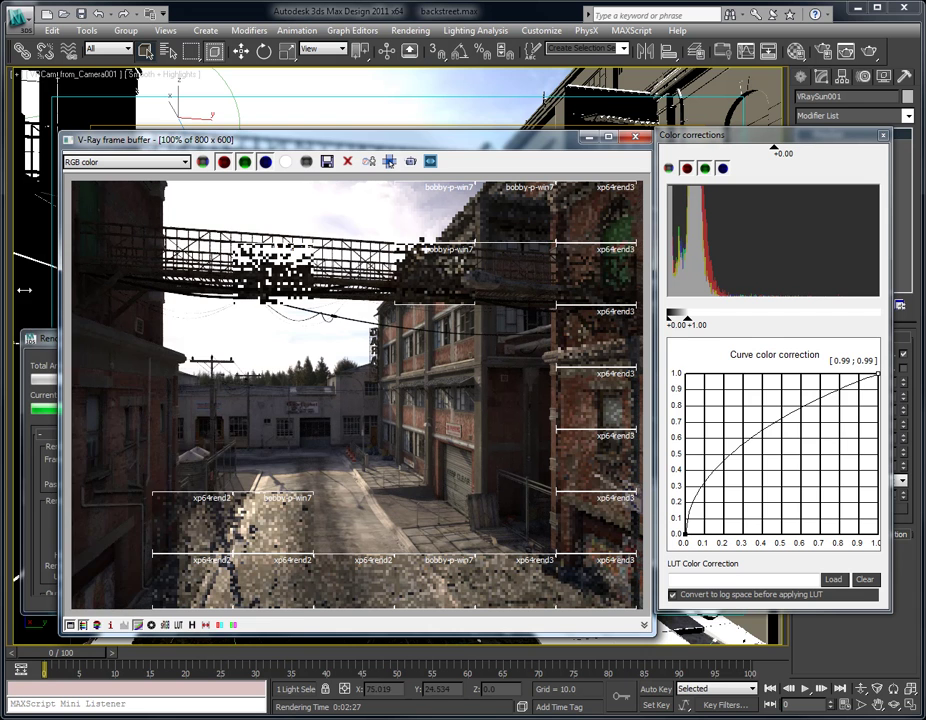
Step: Cancel the running render from the render progress window
left_click(38, 340)
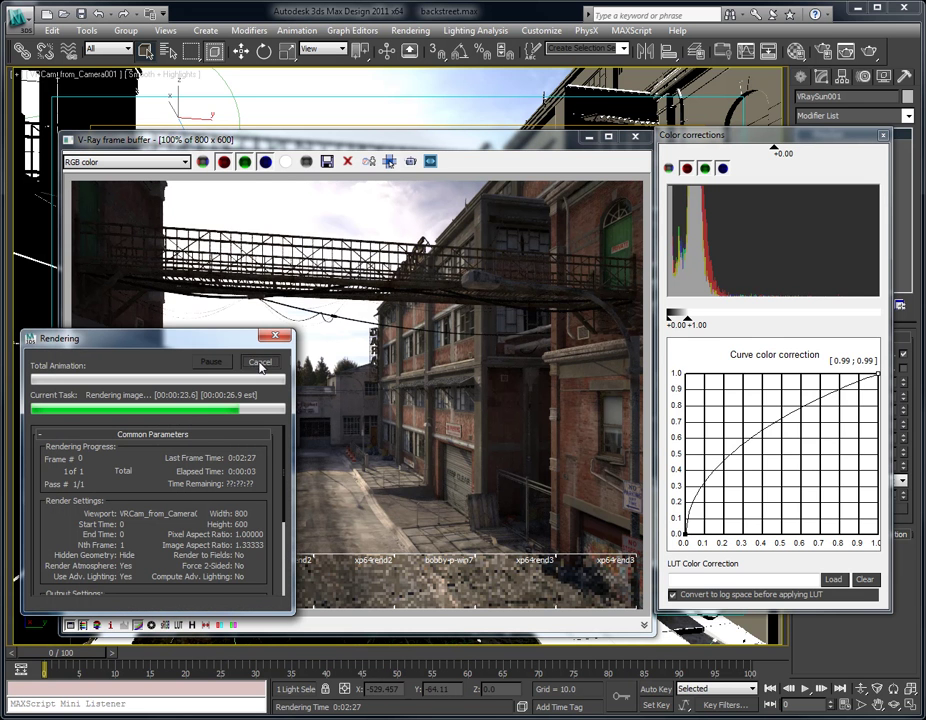
left_click(260, 364)
left_click(405, 31)
left_click(440, 79)
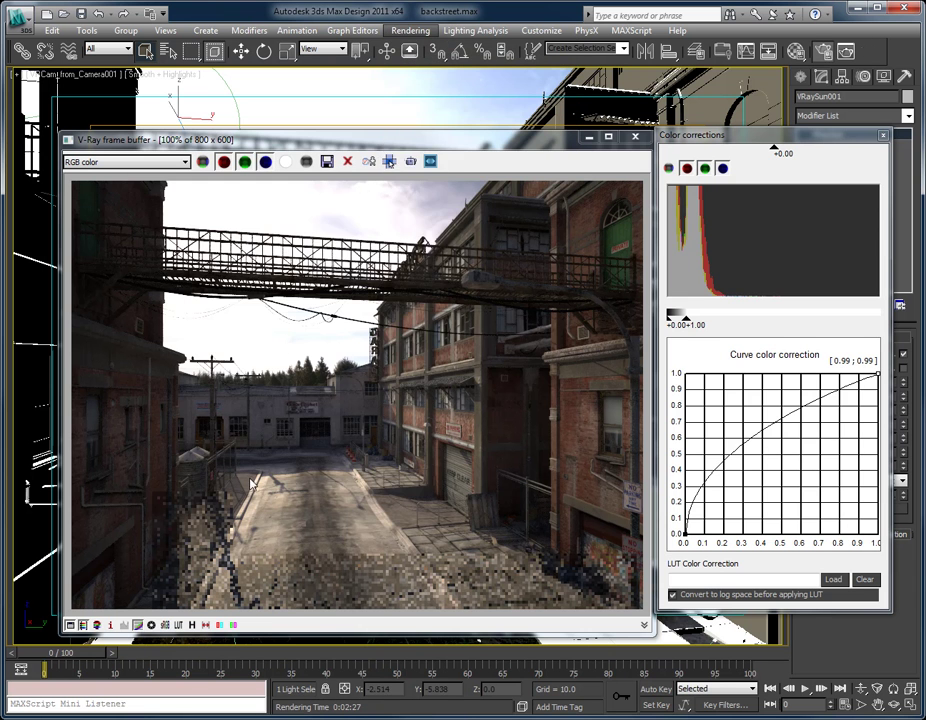
key("F10")
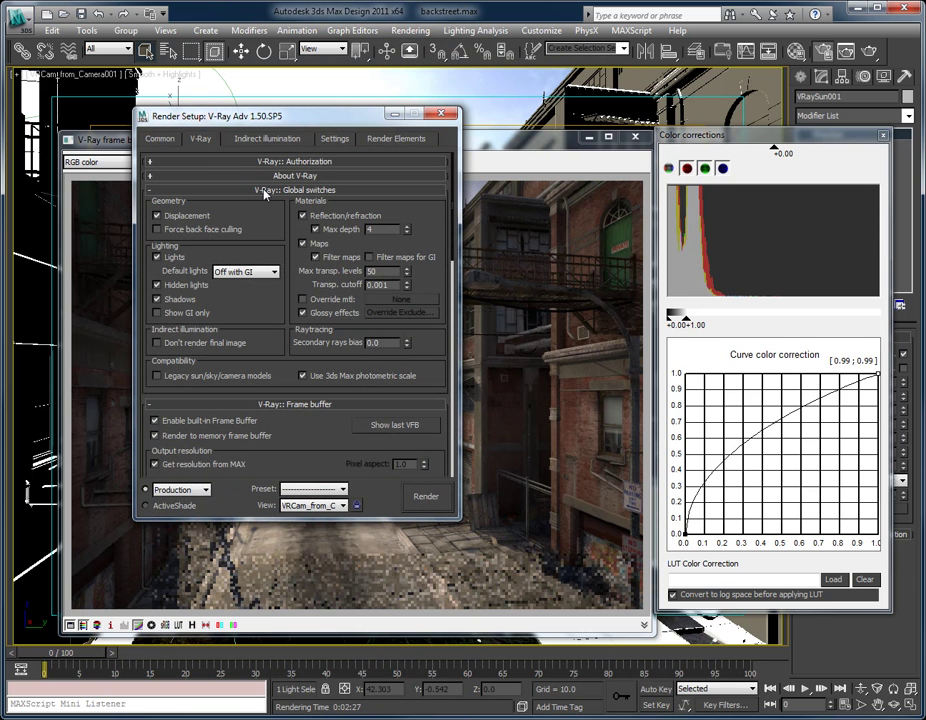
Step: Enable 'Render to V-Ray raw image file' in the Frame buffer rollout and start an 800 x 600 render
left_click(265, 190)
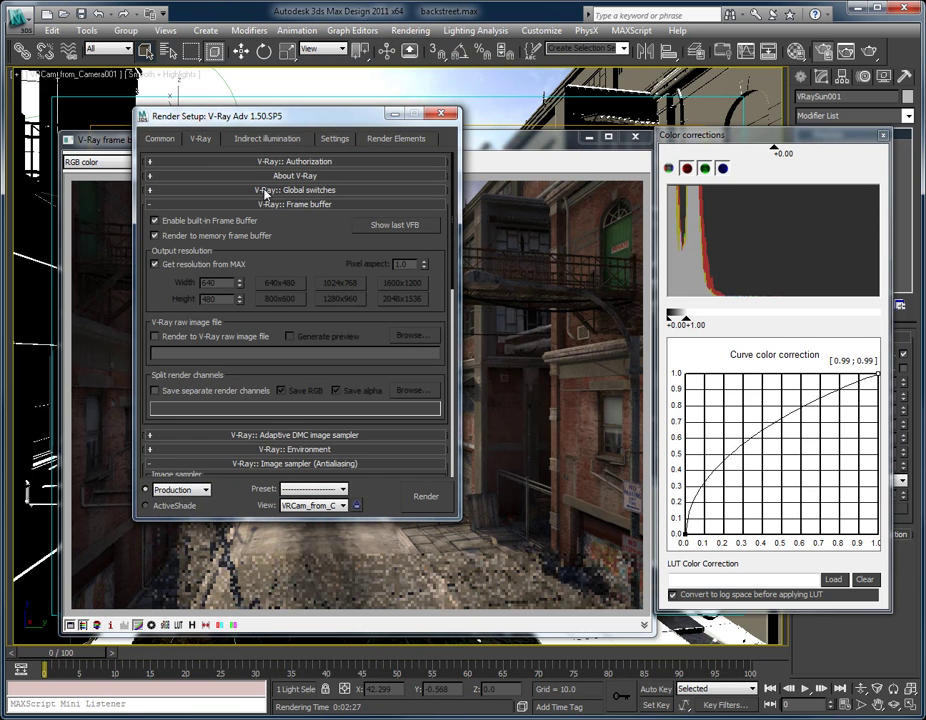
left_click(155, 337)
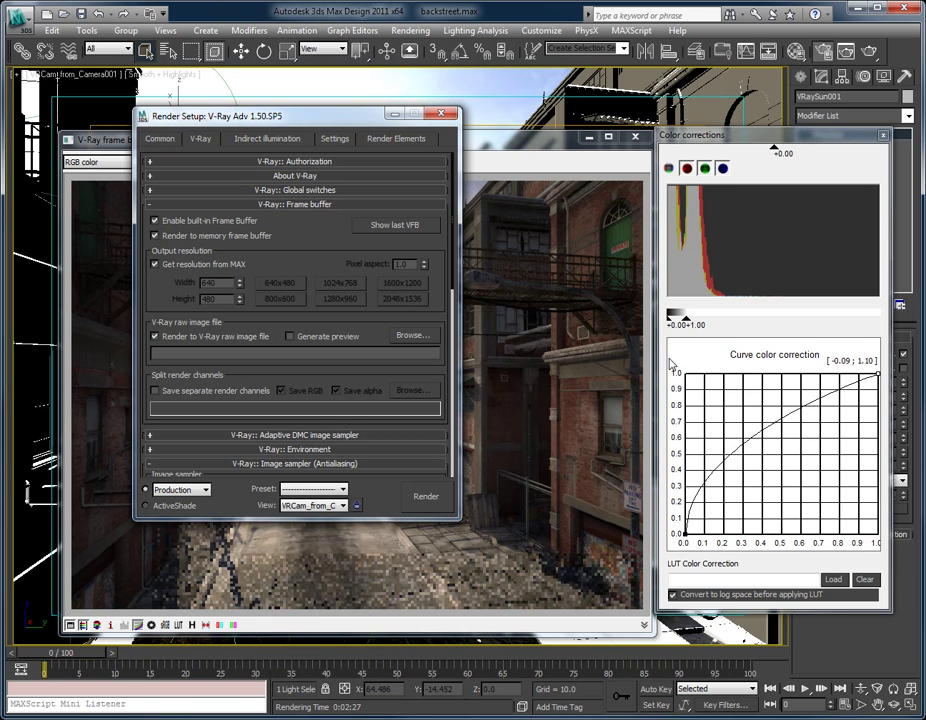
left_click(425, 496)
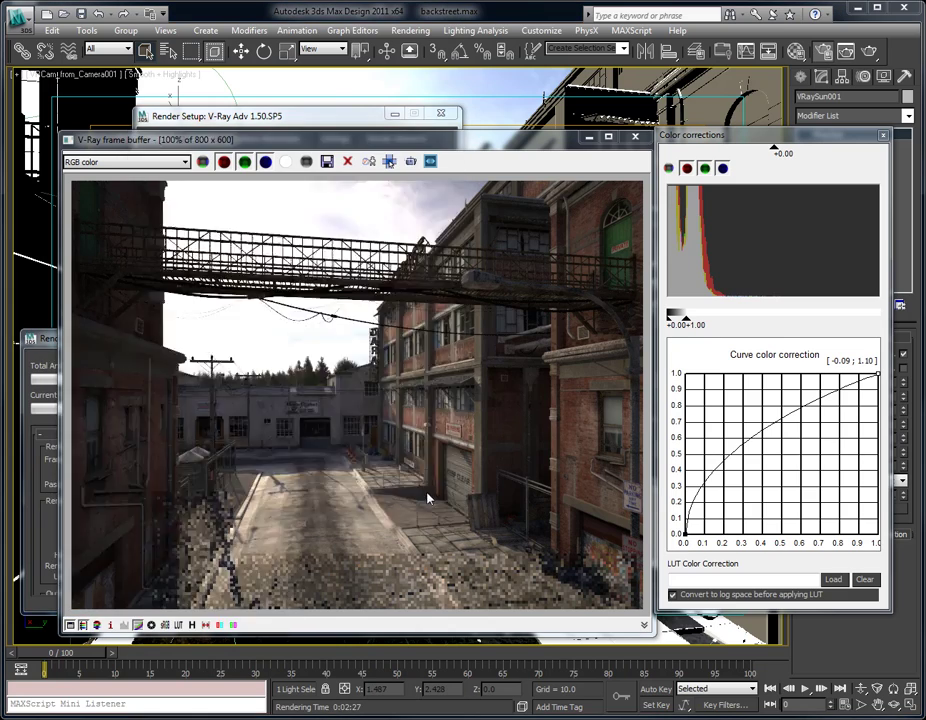